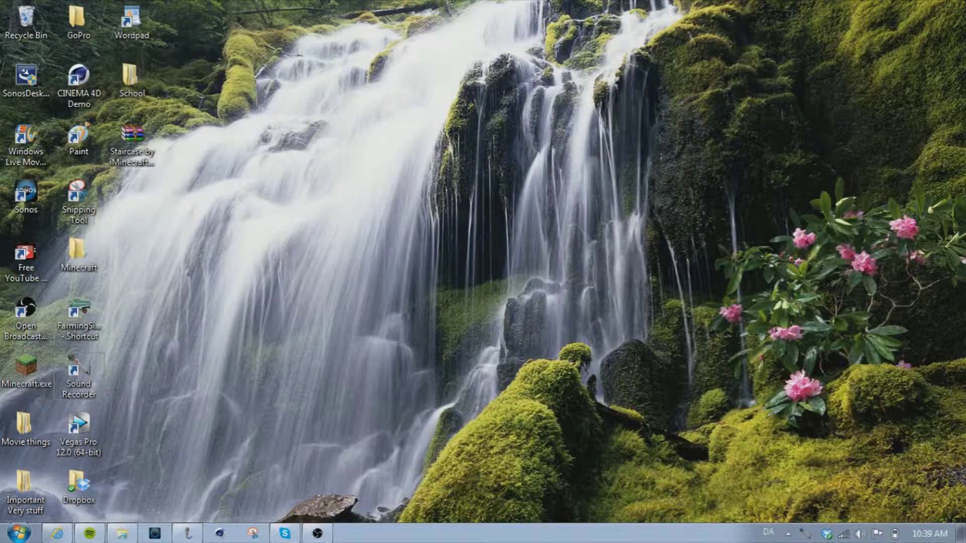
Move the Staircase v1.2 zip from the left icon column to the middle of the desktop
left_click_drag(272, 157, 530, 266)
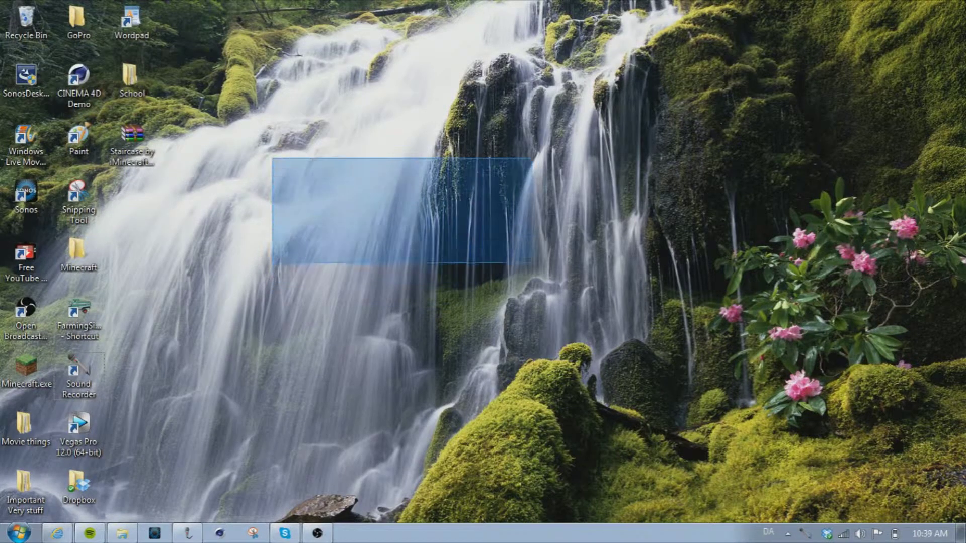
left_click_drag(425, 58, 647, 330)
mouse_move(592, 195)
left_mouse_down()
mouse_move(366, 3)
mouse_move(694, 394)
mouse_move(432, 134)
left_mouse_up()
mouse_move(345, 1)
left_mouse_down()
mouse_move(696, 489)
mouse_move(431, 90)
left_mouse_up()
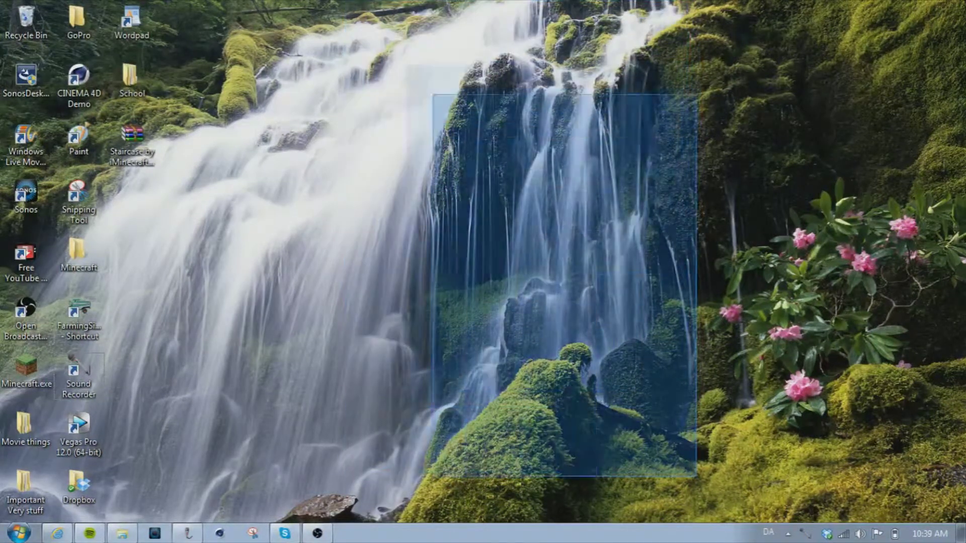
left_click_drag(669, 453, 362, 22)
left_click_drag(440, 166, 406, 59)
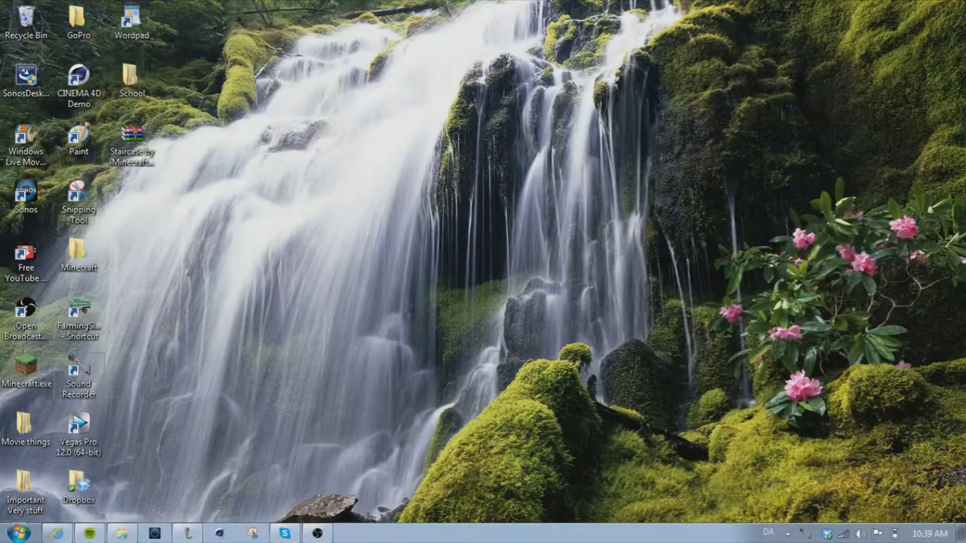
left_click_drag(132, 138, 344, 259)
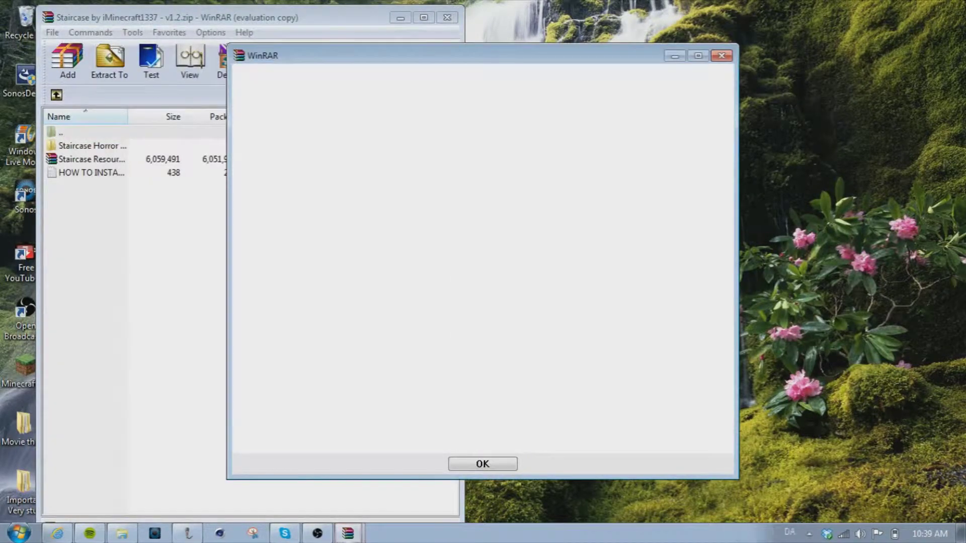
Dismiss the blank WinRAR message and close the Staircase archive window
key("Return")
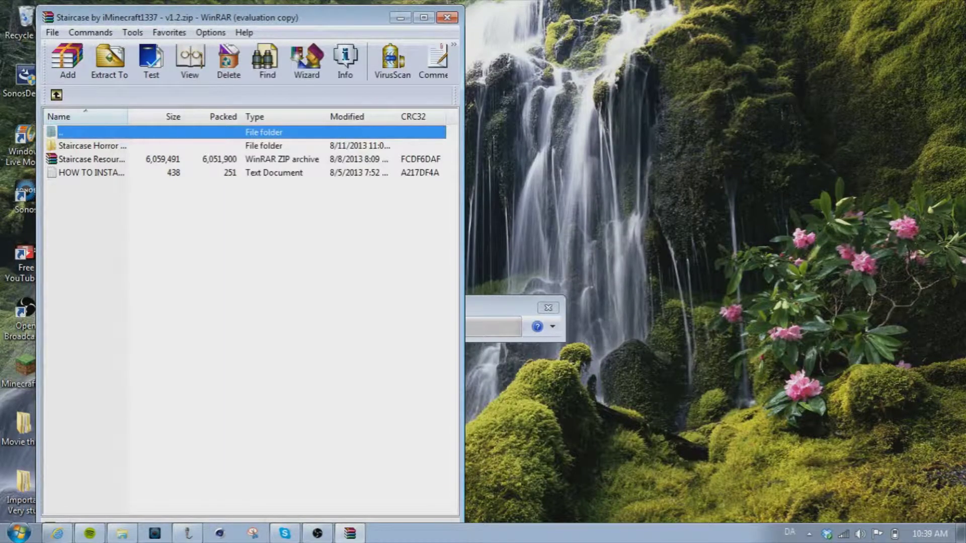
left_click(446, 17)
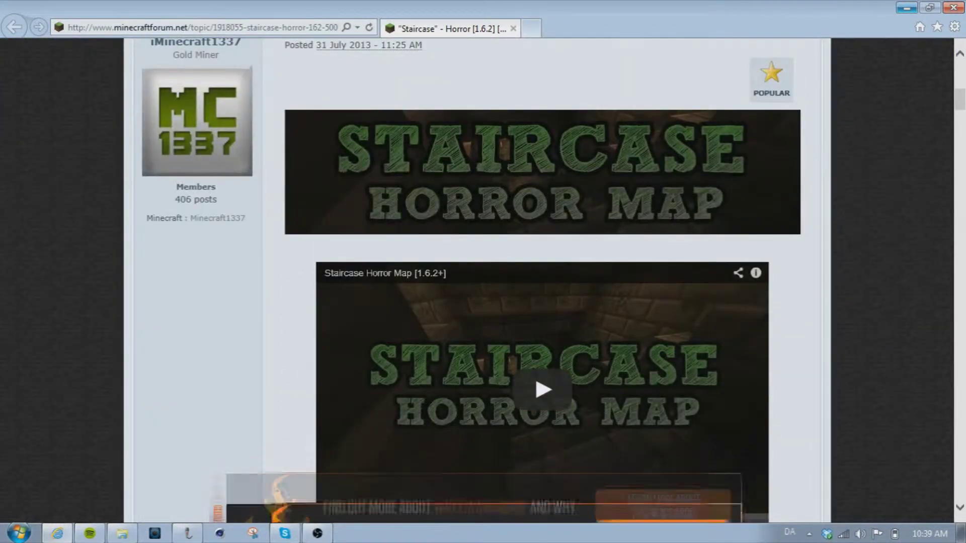
Scroll through the Staircase forum post, then move the zip higher up the desktop
scroll(542, 282, "down", 15)
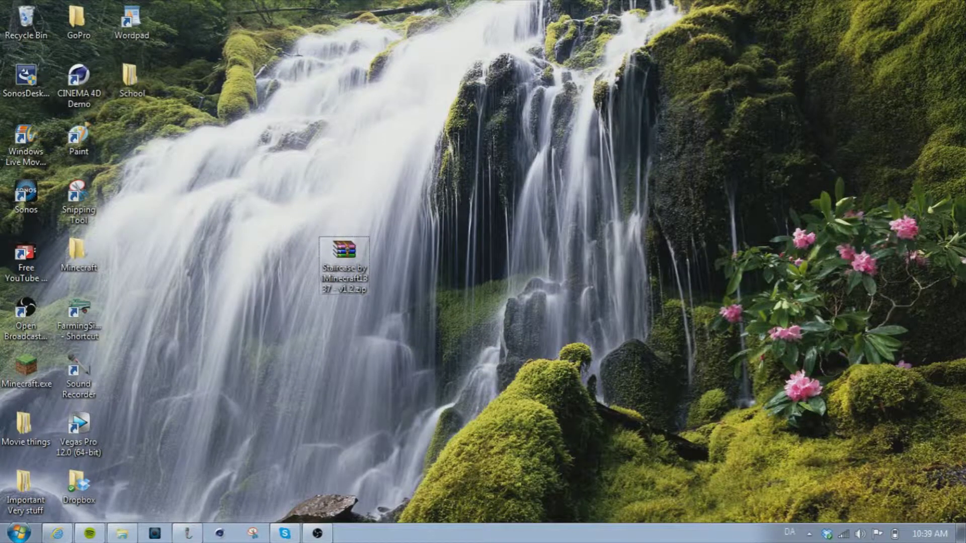
mouse_move(344, 252)
left_mouse_down()
mouse_move(397, 134)
mouse_move(185, 134)
left_mouse_up()
Open the AppData Roaming folder by running %appdata% from the Run dialog
key("super")
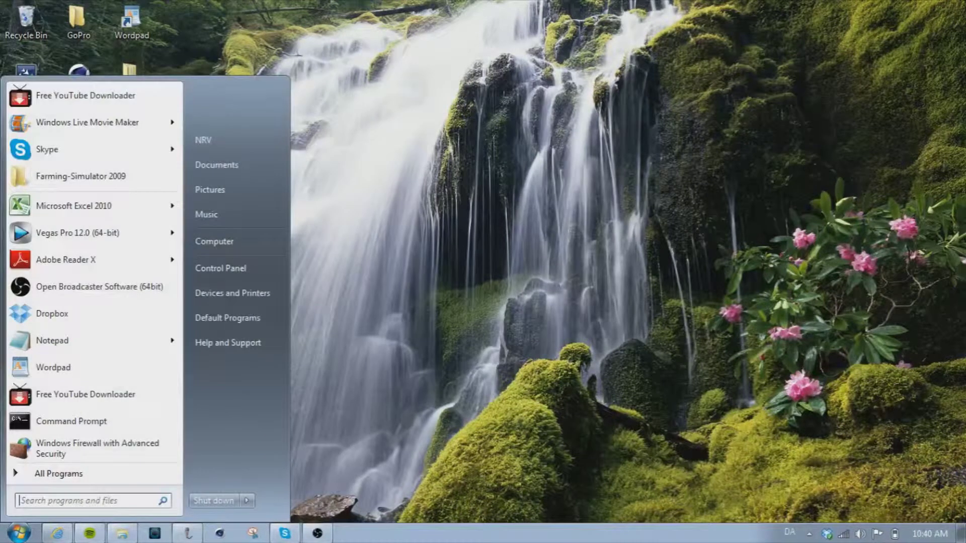
type("run")
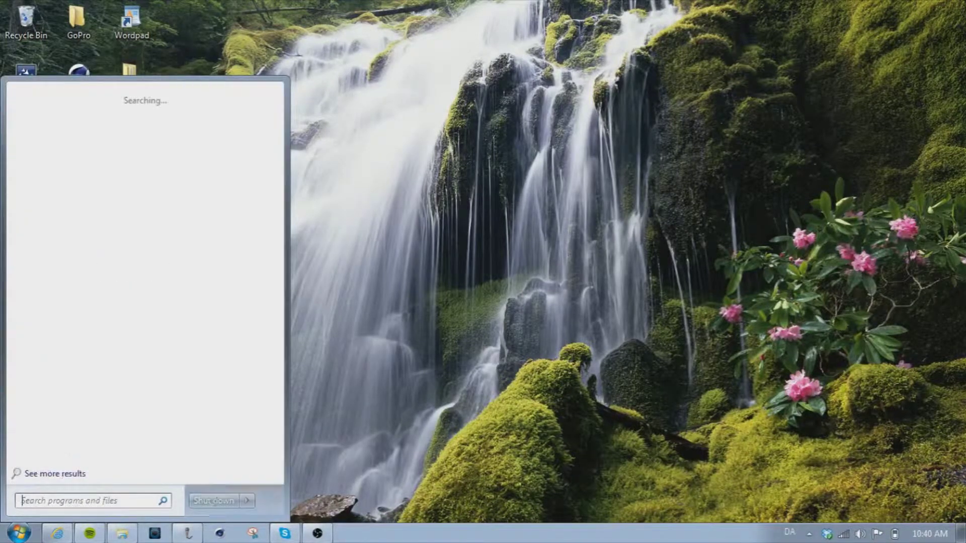
key("Return")
key("BackSpace")
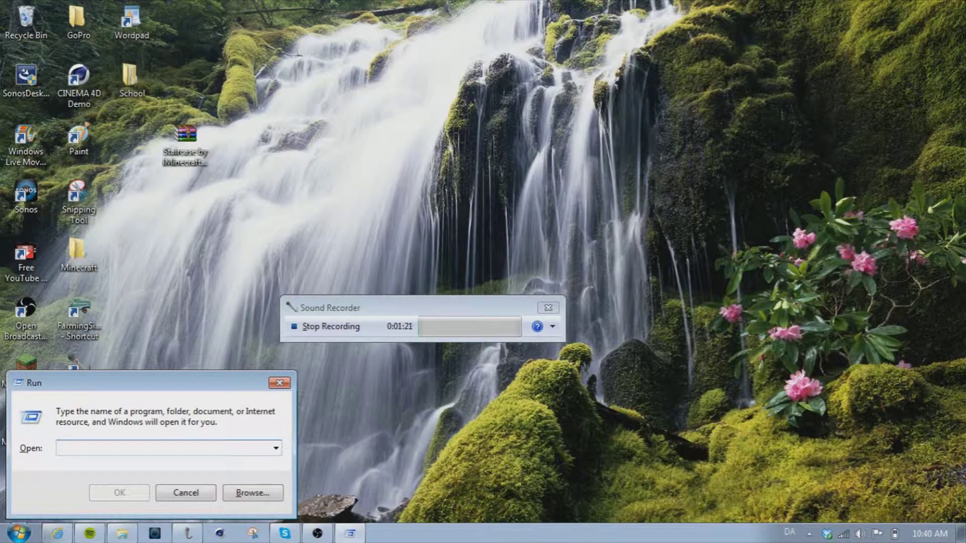
type("%appda")
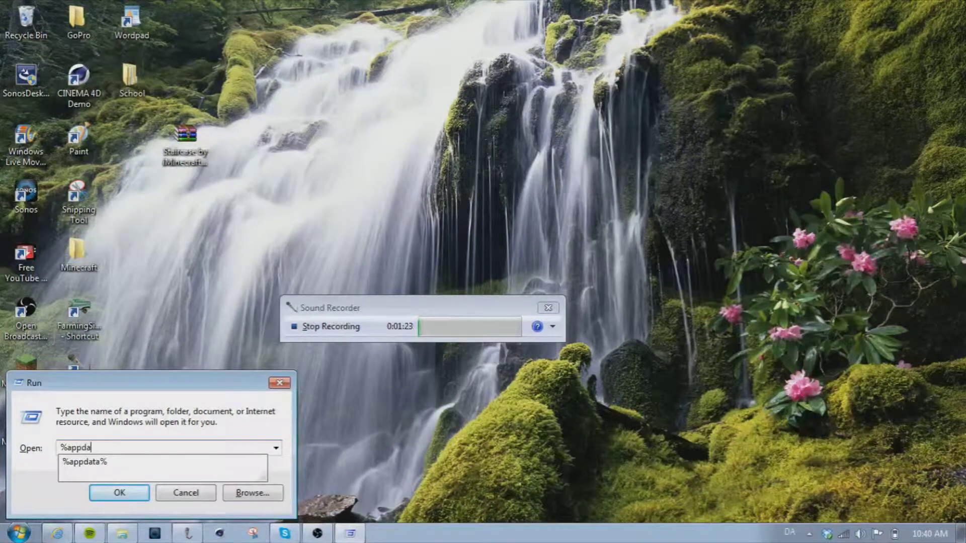
type("%")
key("Return")
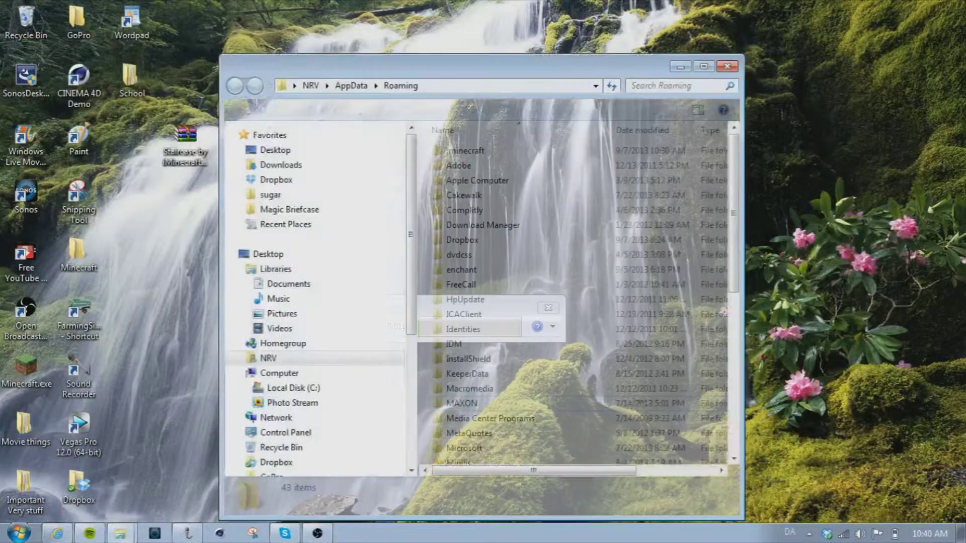
Open the .minecraft folder in Explorer and the Staircase zip in WinRAR
left_click_drag(453, 65, 491, 45)
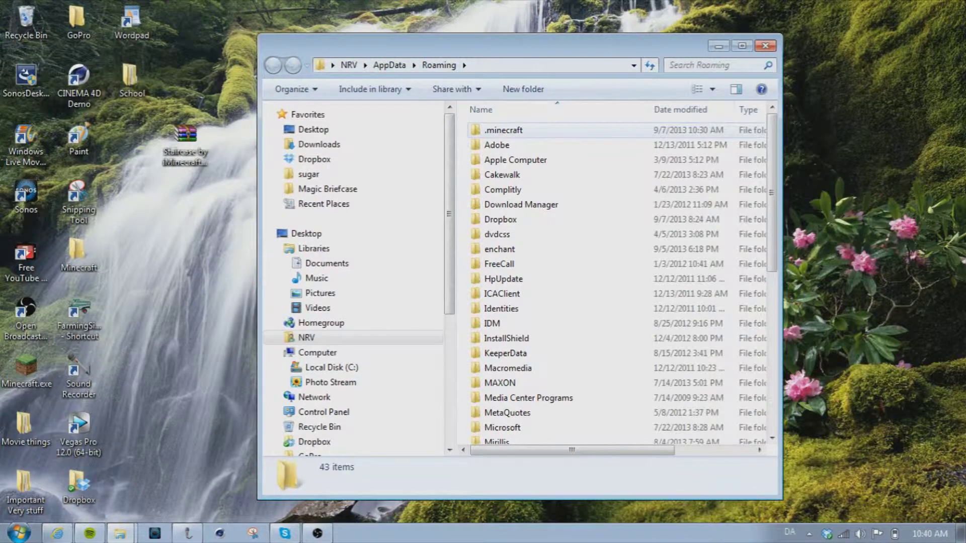
double_click(503, 129)
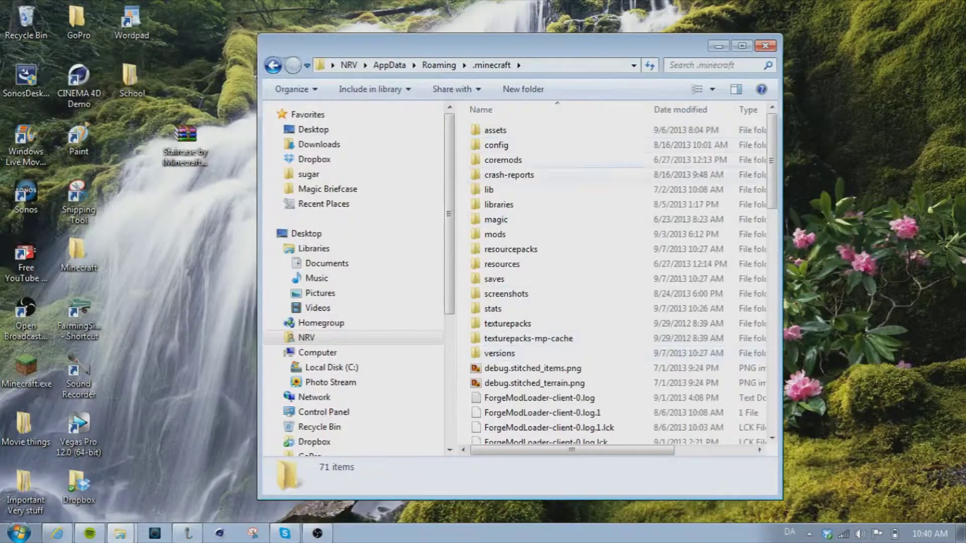
left_click(185, 144)
double_click(185, 146)
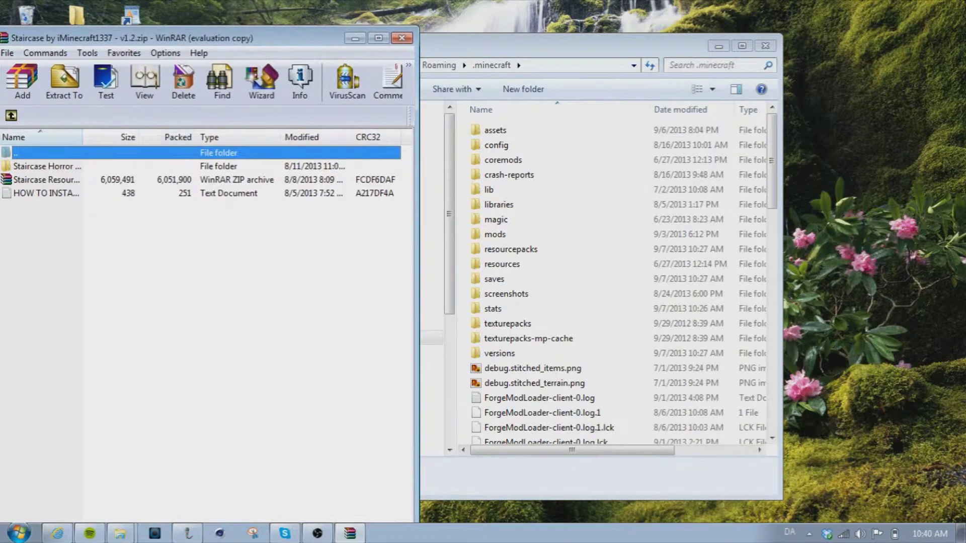
Switch the archive selection between the map folder and resource pack zip, ending on the map folder
left_click(45, 166)
left_click(46, 180)
left_click(46, 166)
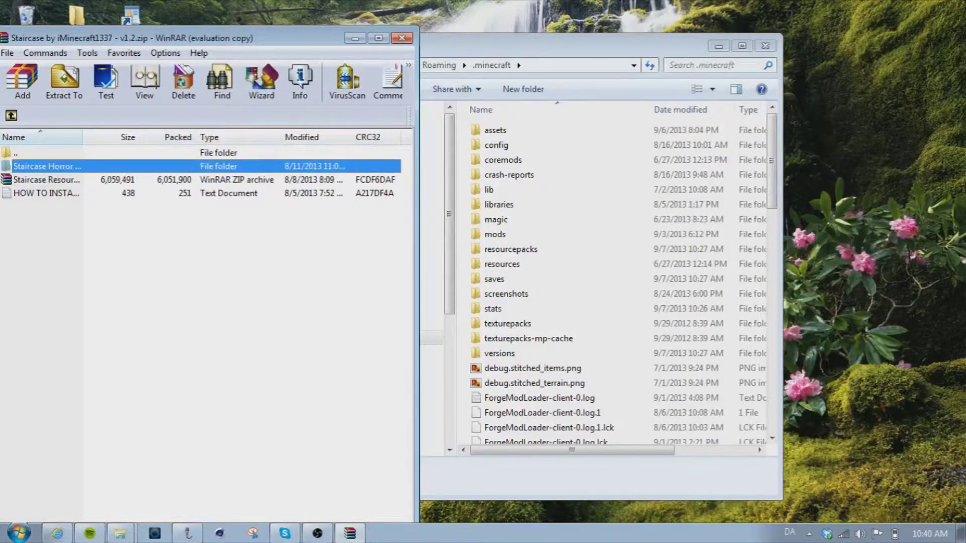
left_click(45, 179)
left_click(45, 166)
left_click(46, 180)
left_click(45, 166)
left_click(45, 180)
left_click(45, 167)
left_click(46, 179)
left_click(45, 166)
left_click(46, 179)
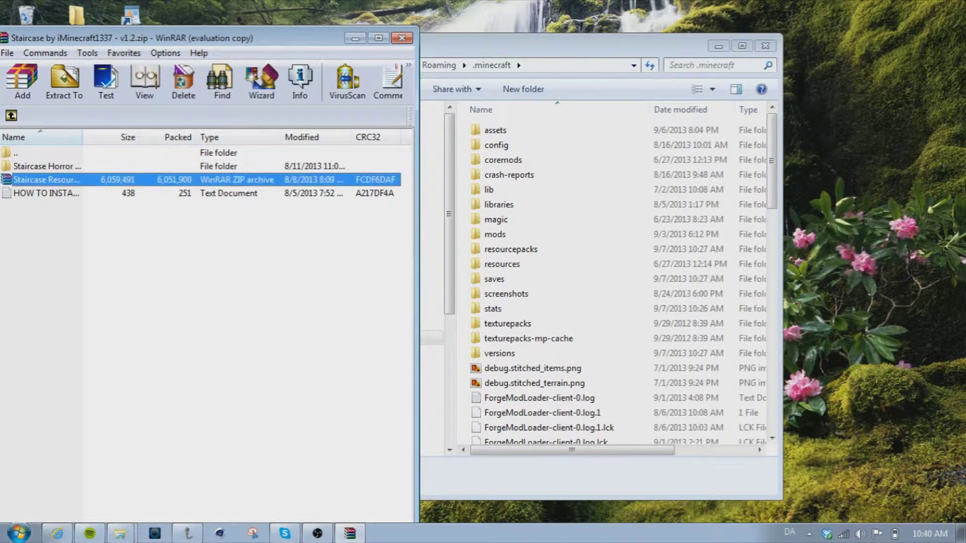
left_click(45, 166)
left_click(45, 179)
left_click(45, 166)
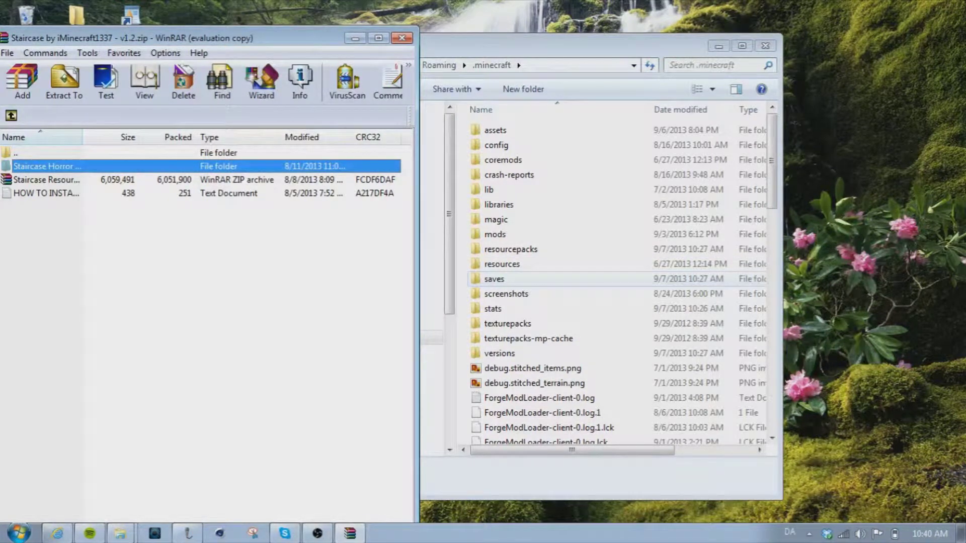
Extract the Staircase Horror Map folder from the archive into .minecraft saves
double_click(494, 279)
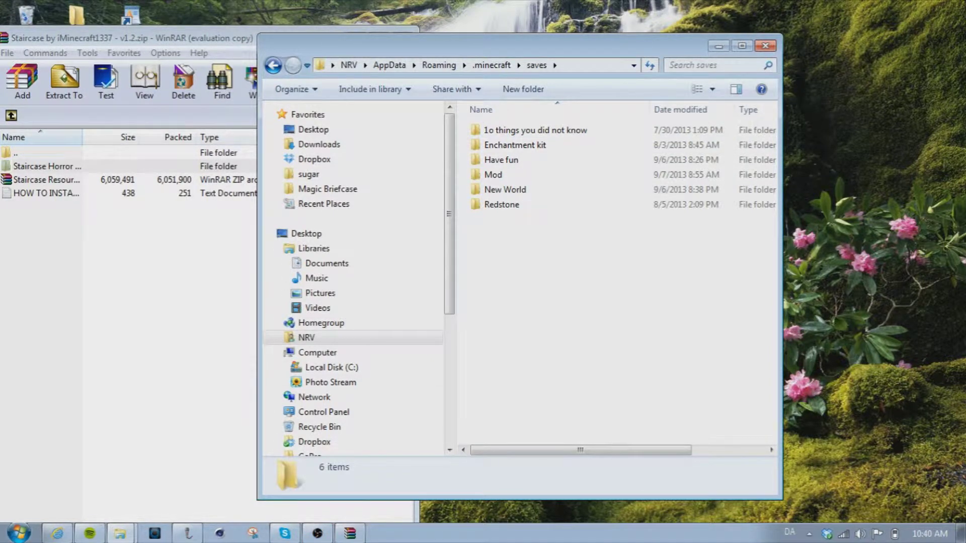
key("alt+Tab")
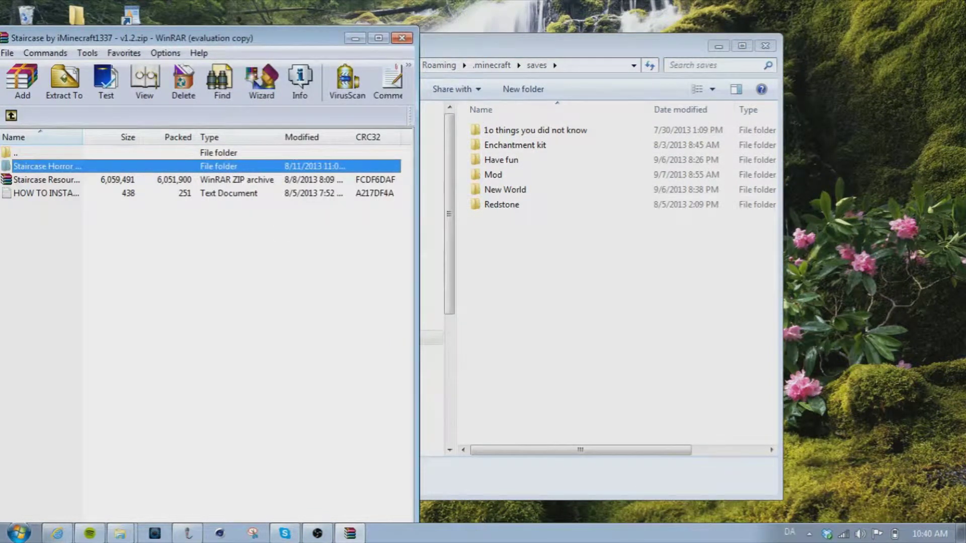
left_click_drag(46, 166, 553, 302)
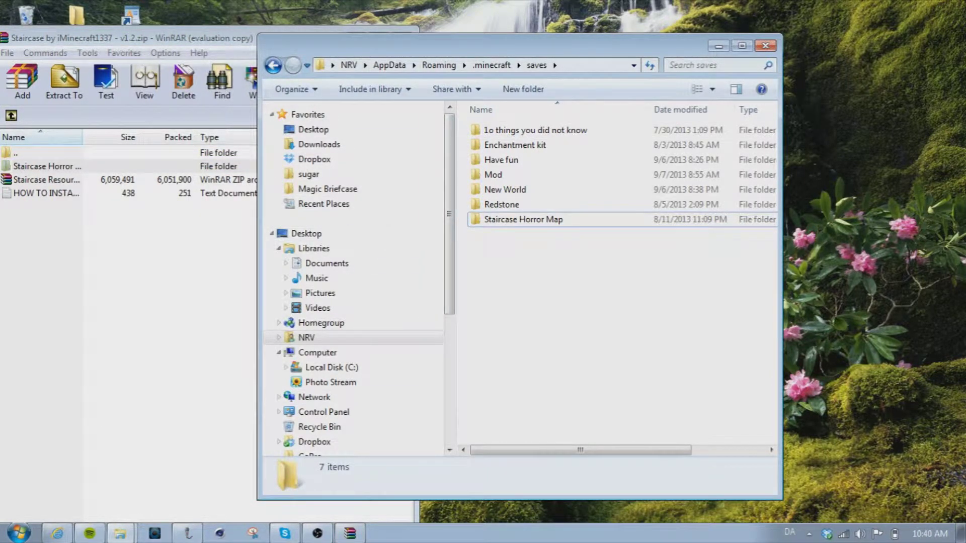
Copy Staircase Resource Pack.zip into resourcepacks, then close Explorer and WinRAR
key("BackSpace")
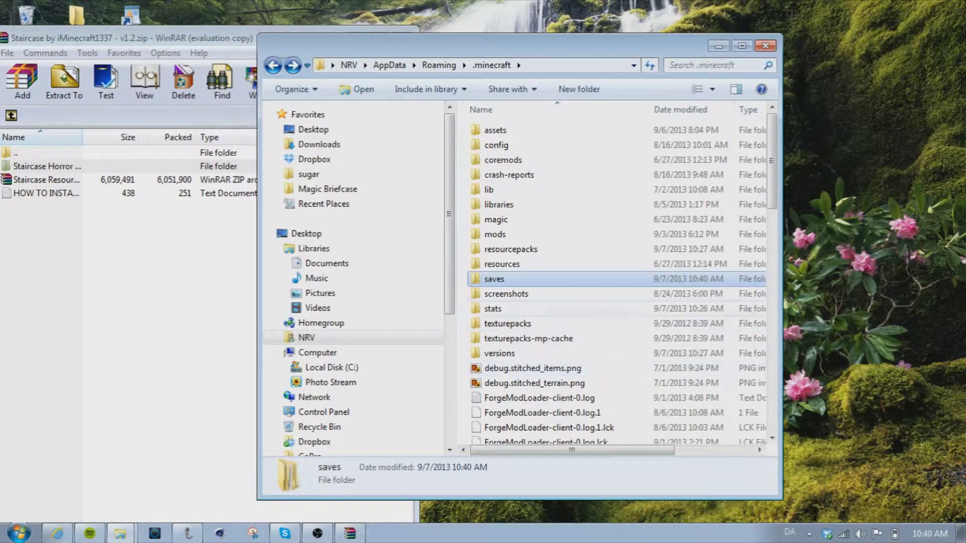
double_click(510, 249)
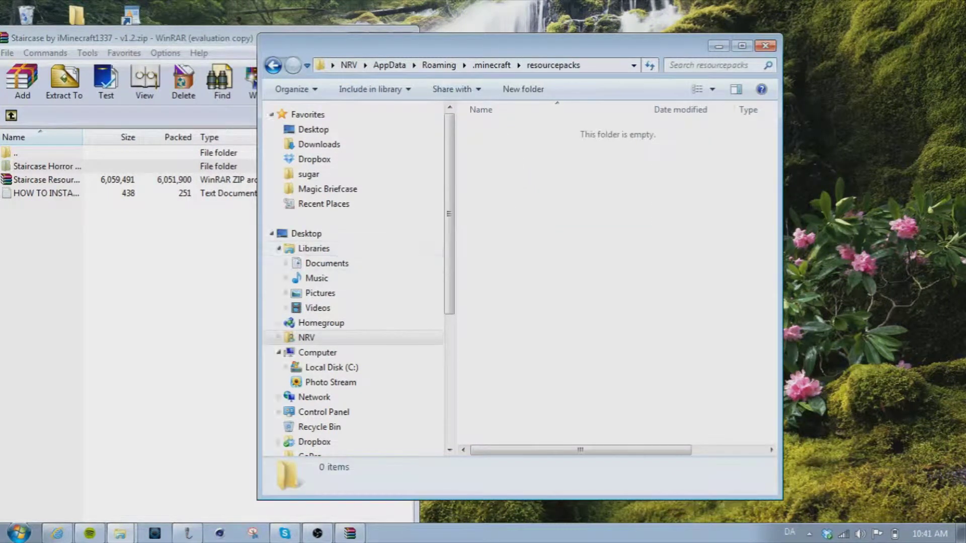
left_click(350, 533)
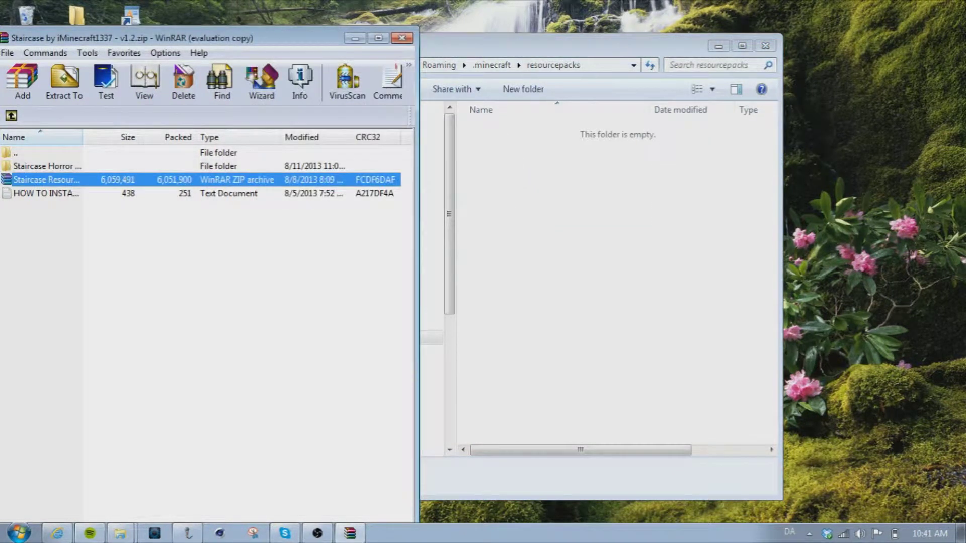
left_click_drag(45, 180, 604, 251)
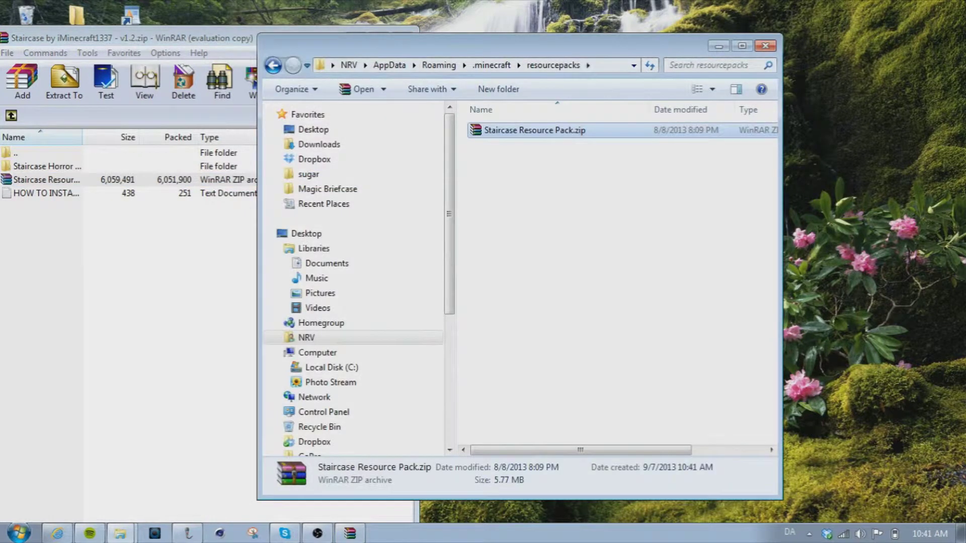
key("alt+F4")
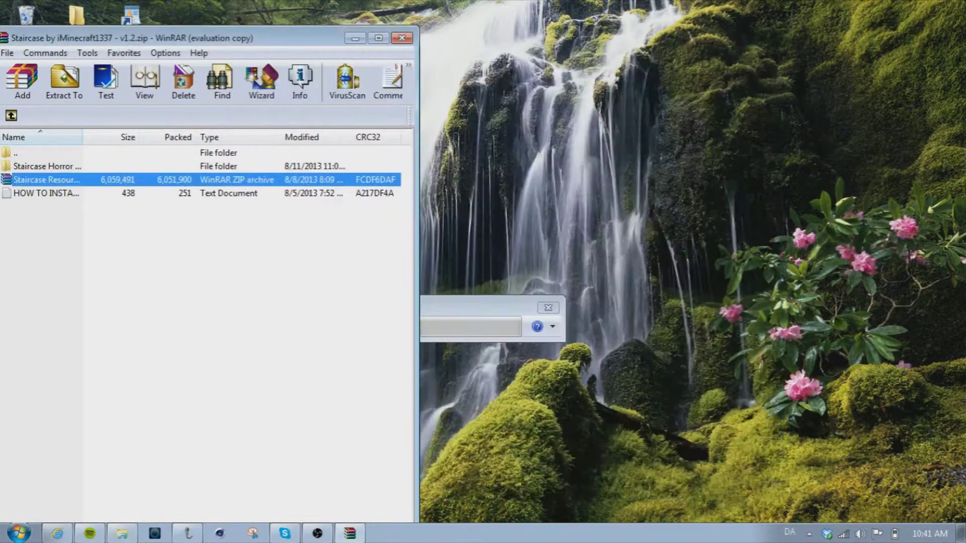
key("alt+F4")
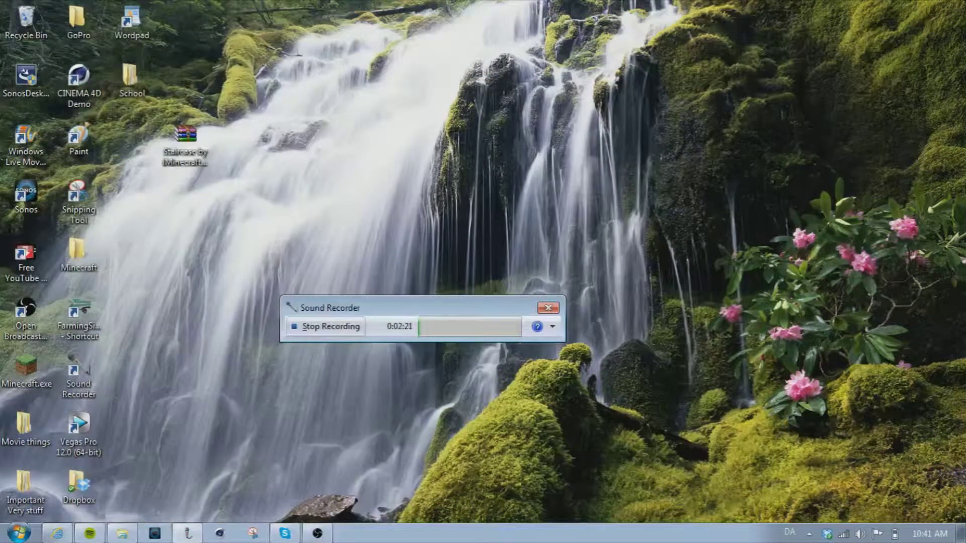
Run Minecraft.exe past the security warning, play 1.6.2 from the launcher, and maximise the game
key("super+d")
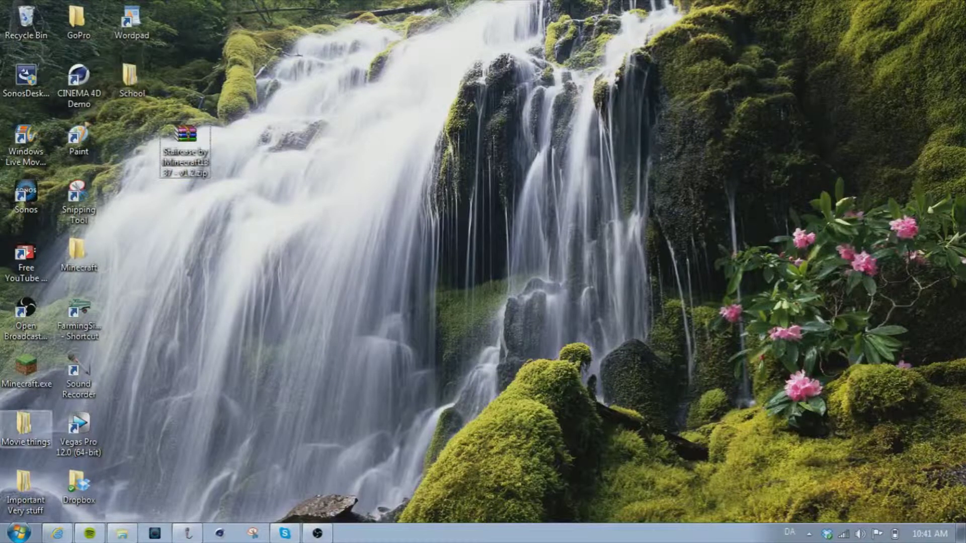
double_click(26, 369)
key("Return")
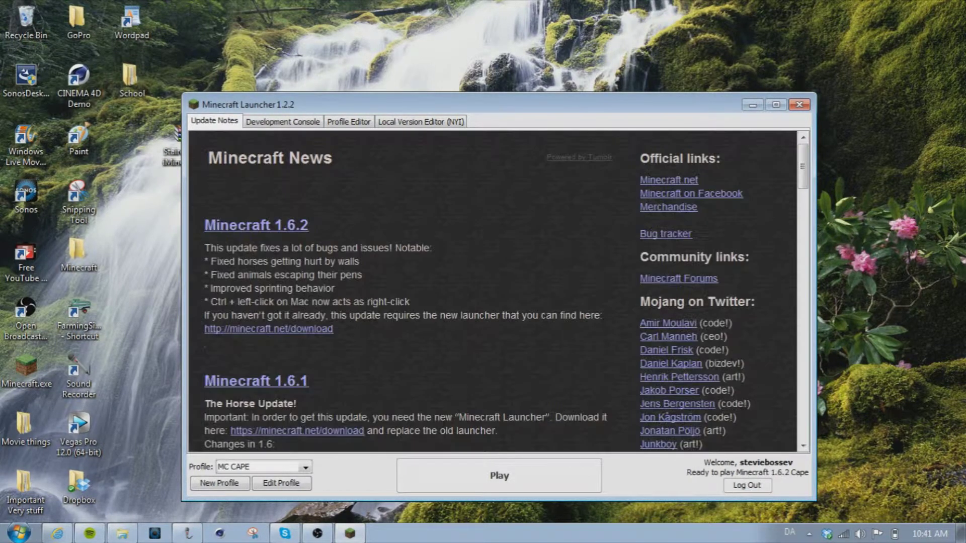
key("Return")
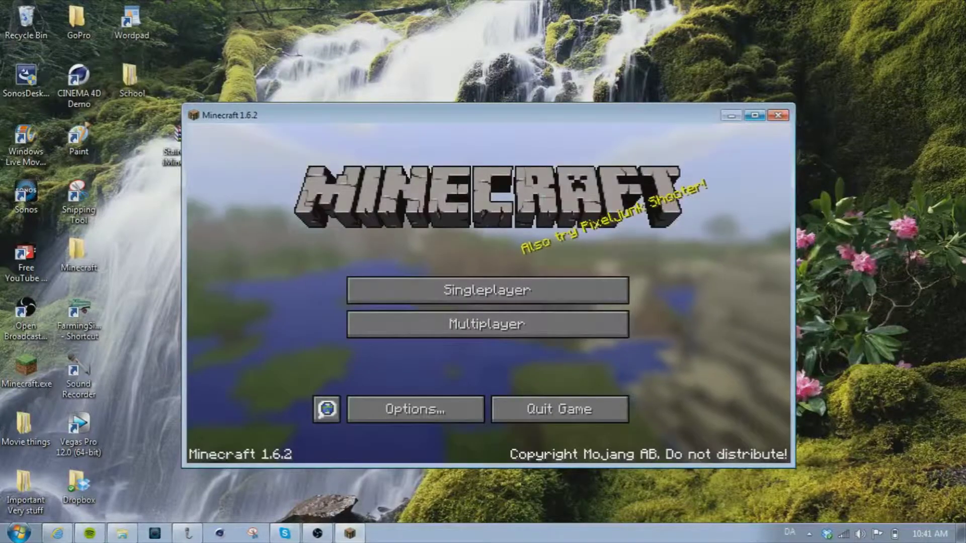
left_click(754, 115)
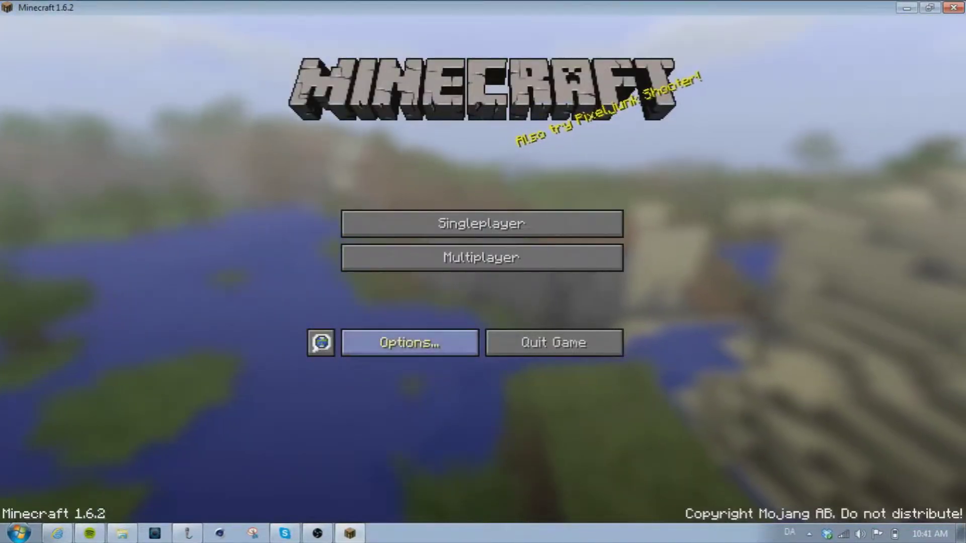
Select Staircase Resource Pack.zip under Options > Resource Packs and return to the main menu
left_click(410, 347)
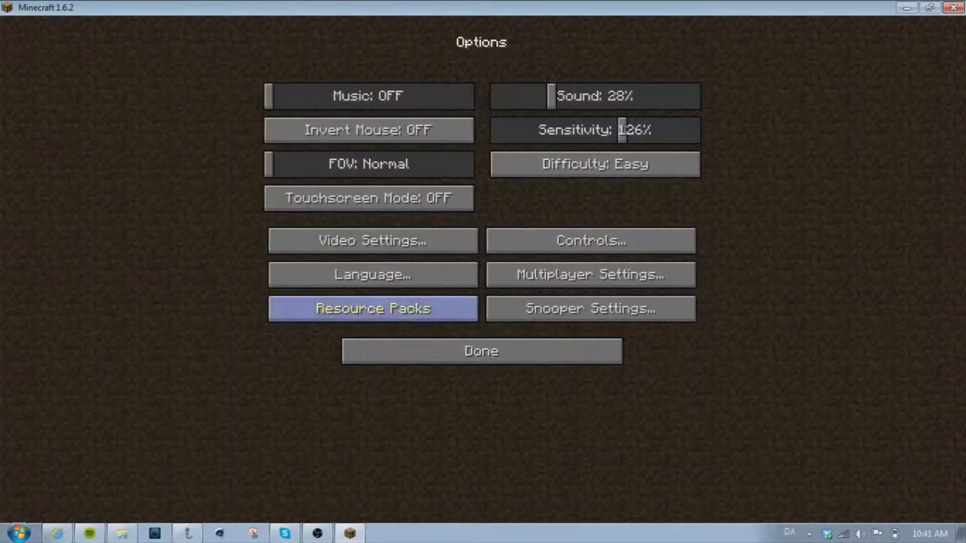
left_click(373, 308)
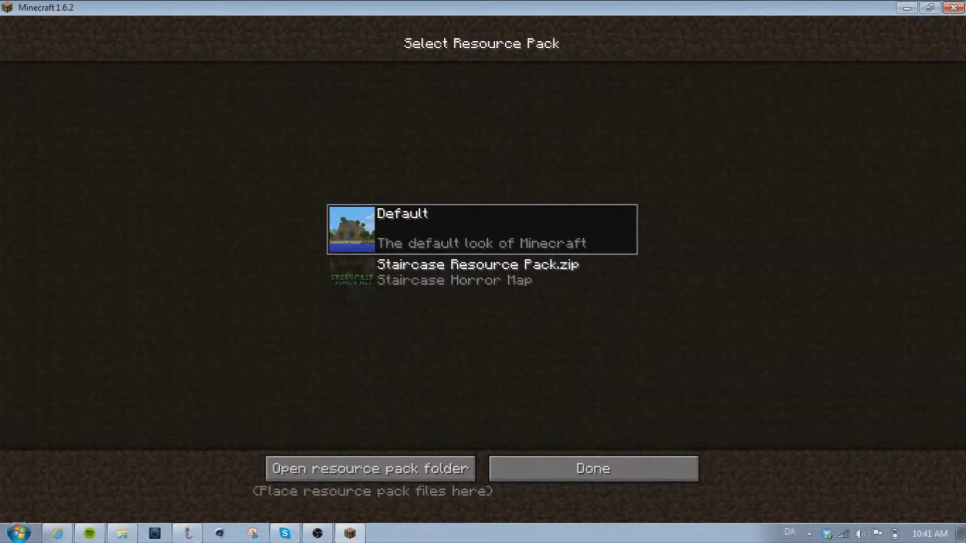
left_click(478, 272)
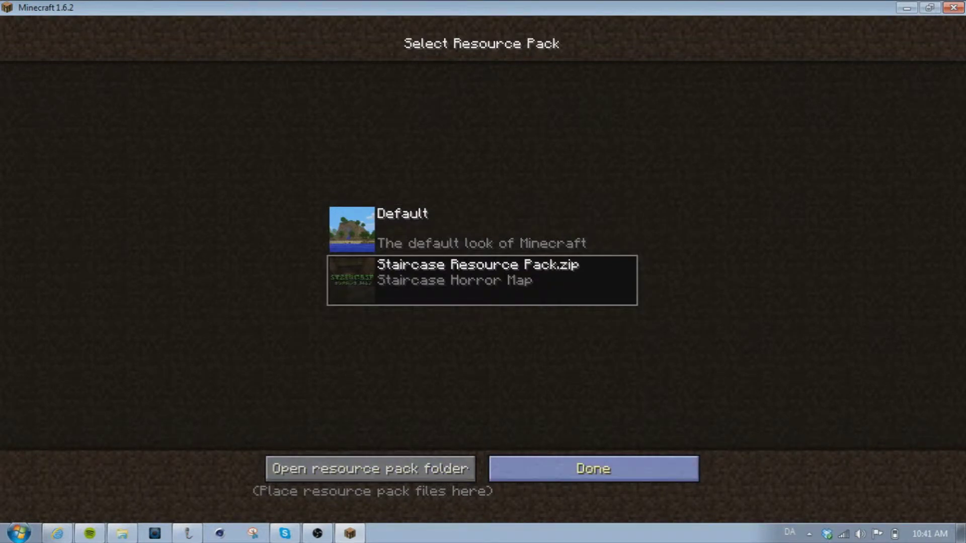
left_click(594, 469)
left_click(482, 351)
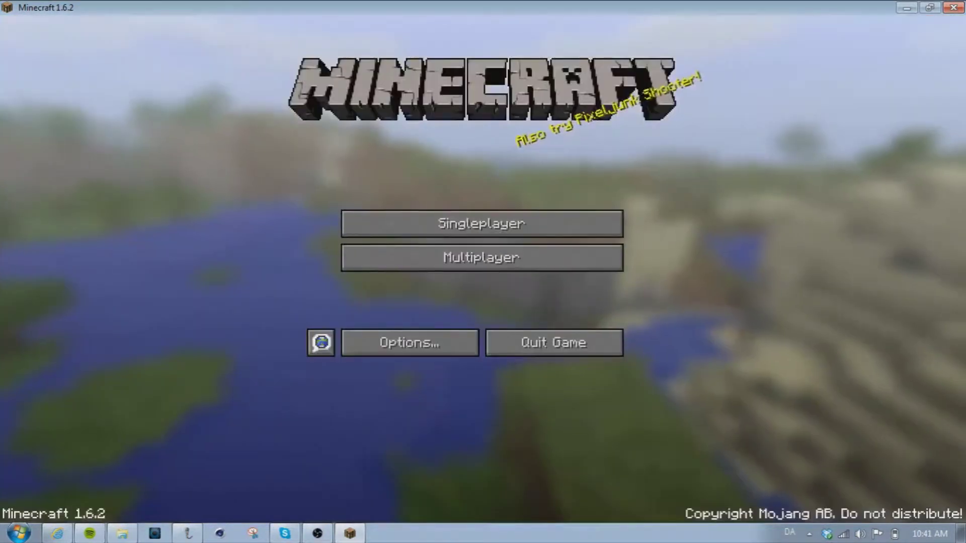
Choose the Staircase world in Singleplayer and play it
left_click(481, 224)
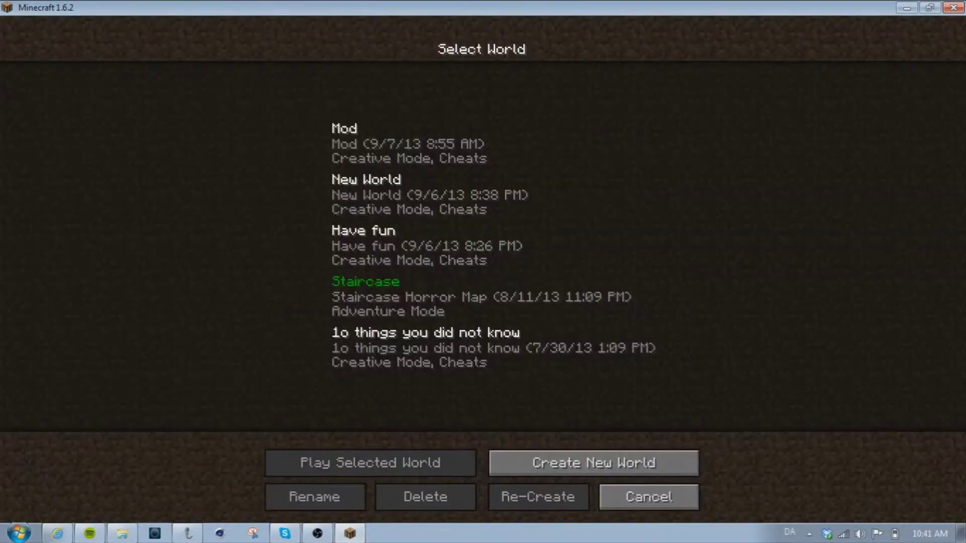
left_click(482, 297)
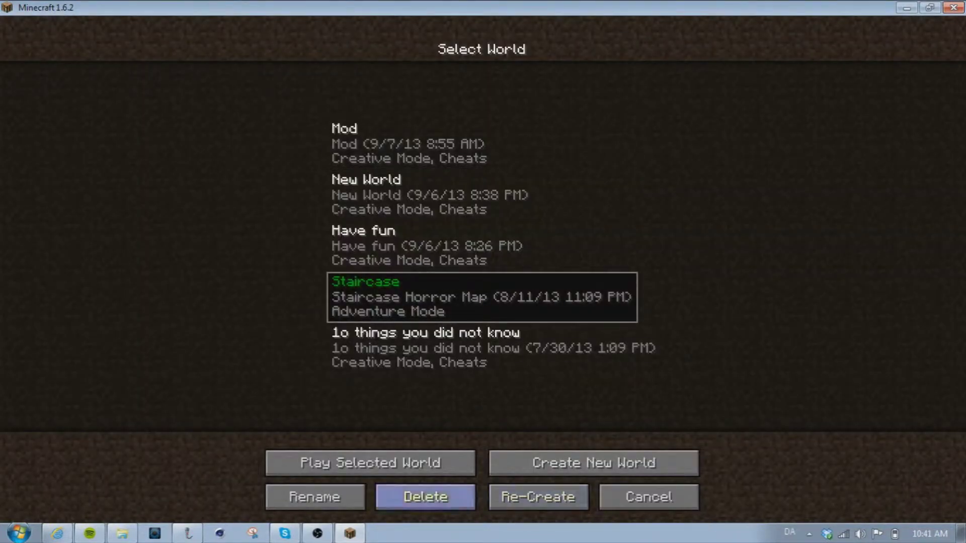
left_click(370, 463)
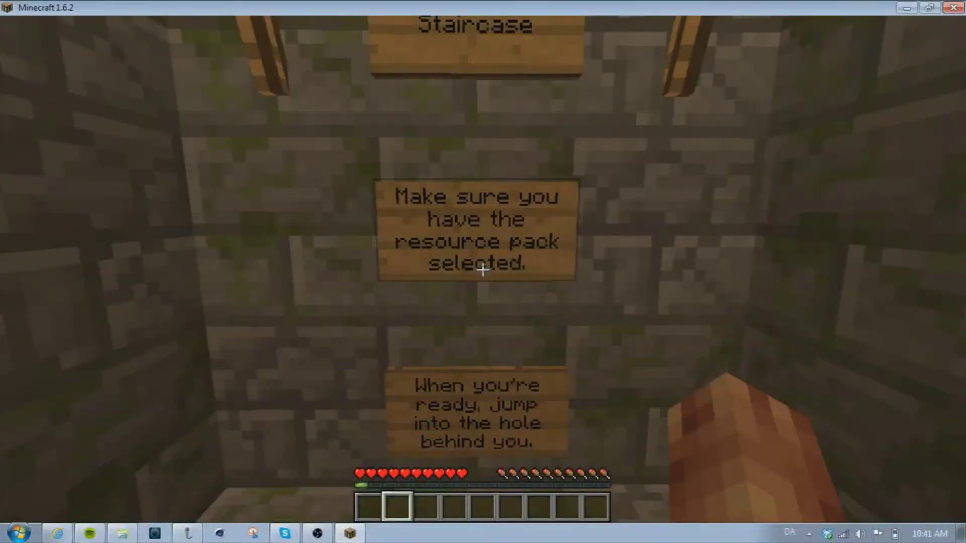
mouse_move(483, 270)
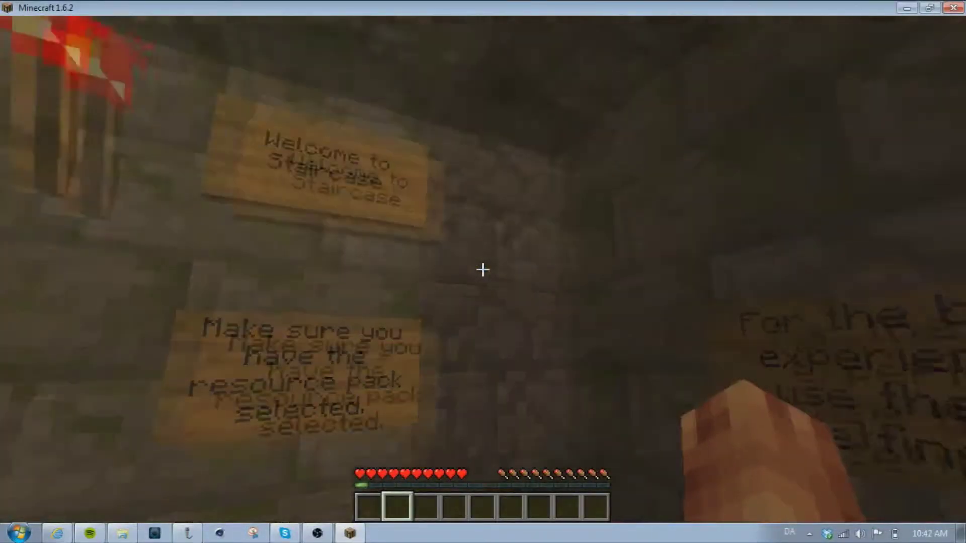